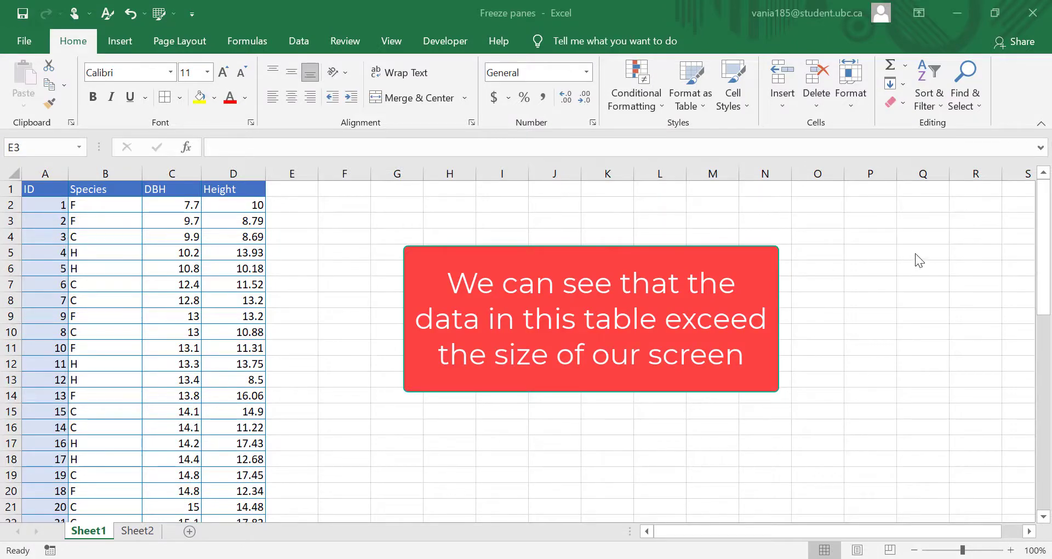
# Step: Highlight the ID-to-Height header row of the tree table, then deselect it
pyautogui.click(1044, 227)
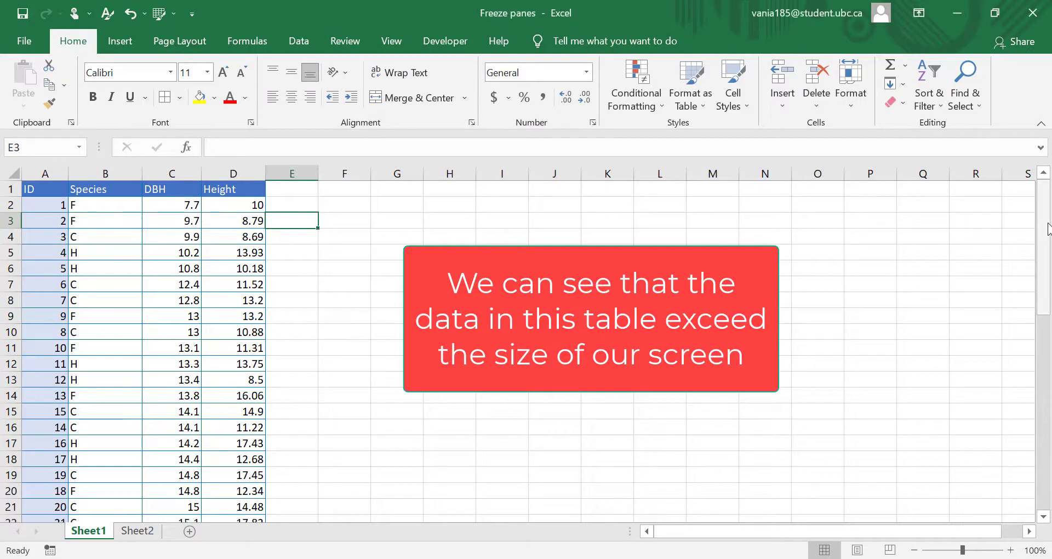
pyautogui.moveTo(1047, 225); pyautogui.dragTo(1050, 200)
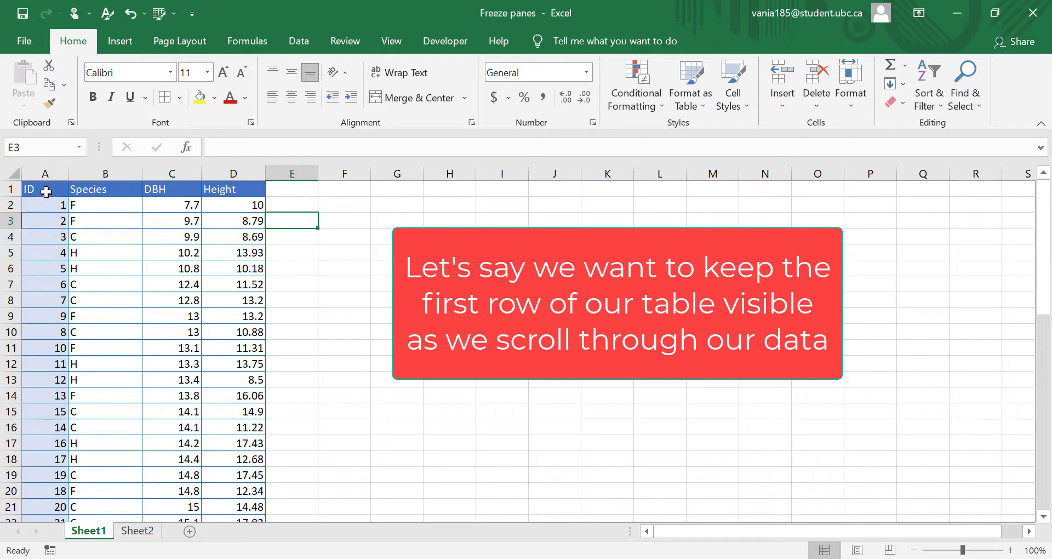
pyautogui.moveTo(47, 191); pyautogui.dragTo(257, 192)
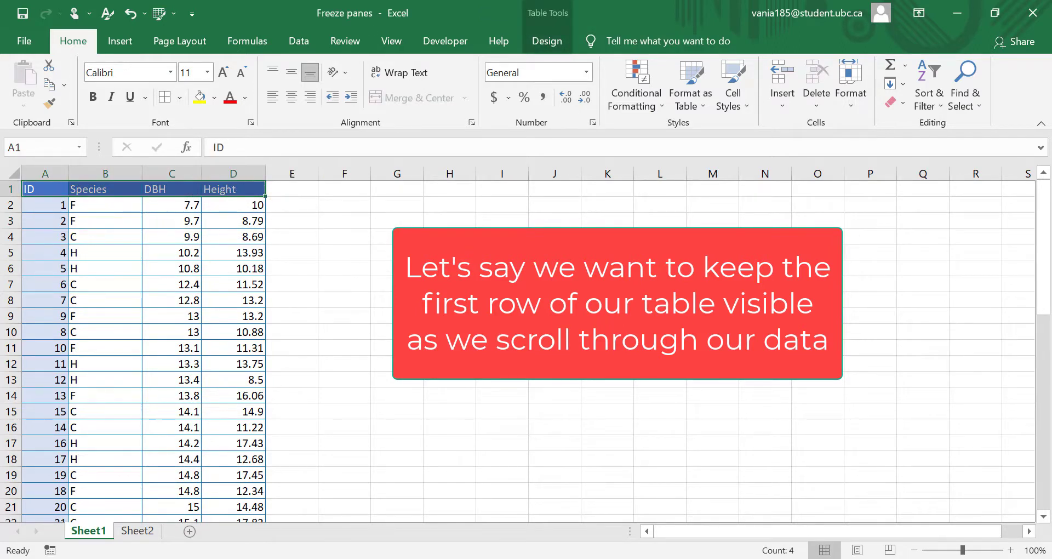
pyautogui.click(359, 294)
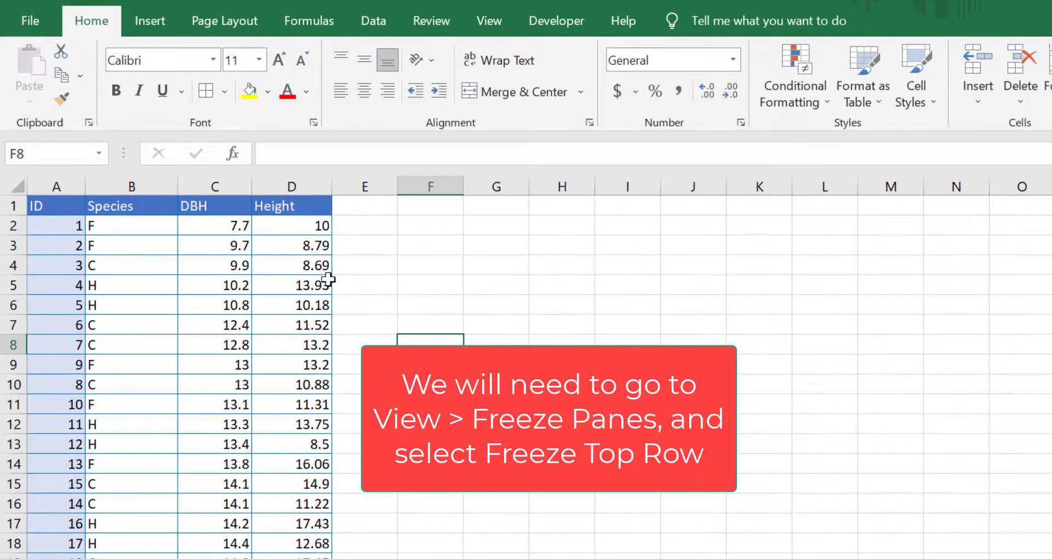
# Step: Freeze the top row and scroll down to confirm the headers stay visible
pyautogui.click(500, 23)
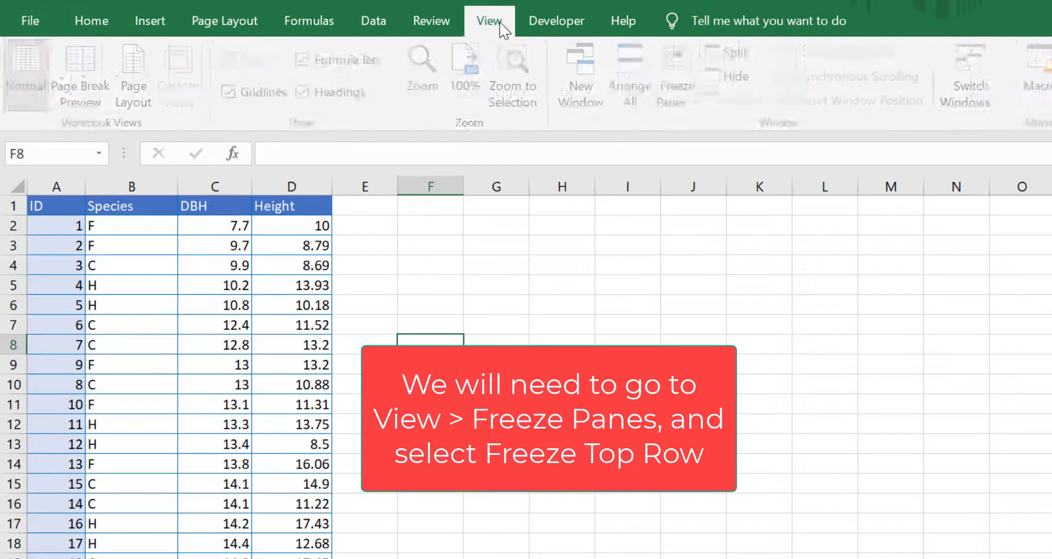
pyautogui.click(688, 99)
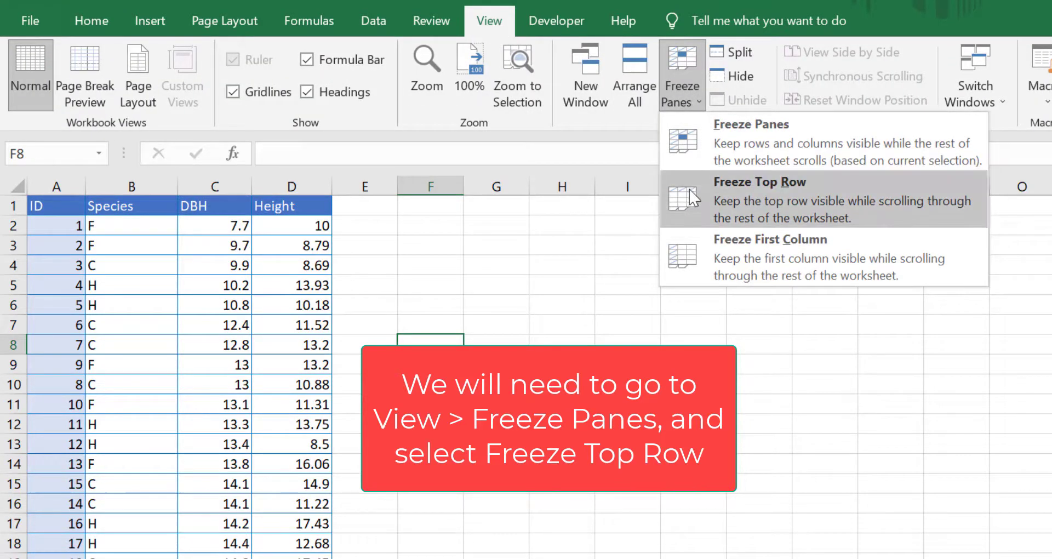
pyautogui.click(729, 201)
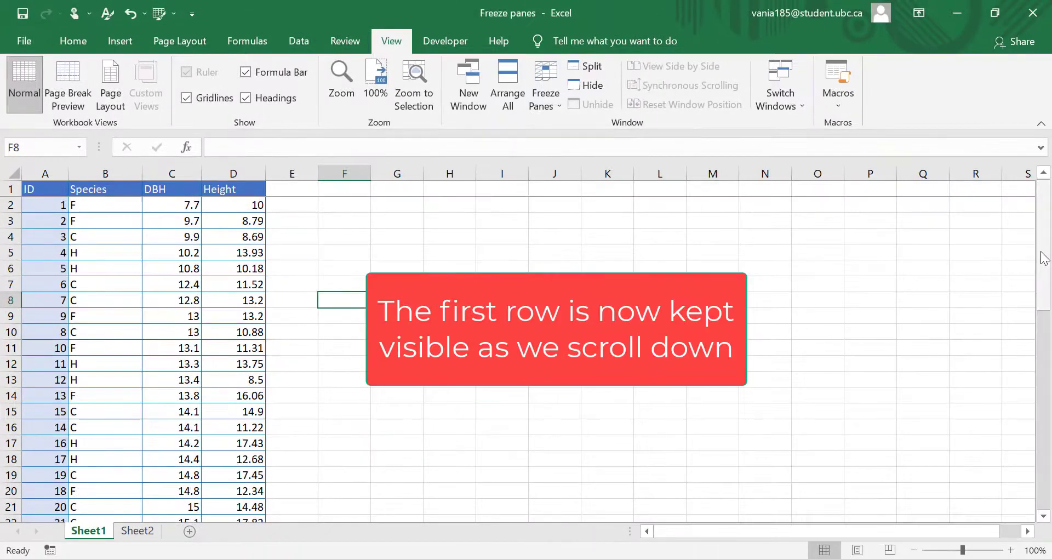
pyautogui.moveTo(1043, 244)
pyautogui.mouseDown()
pyautogui.moveTo(1028, 446)
pyautogui.moveTo(1043, 233)
pyautogui.mouseUp()
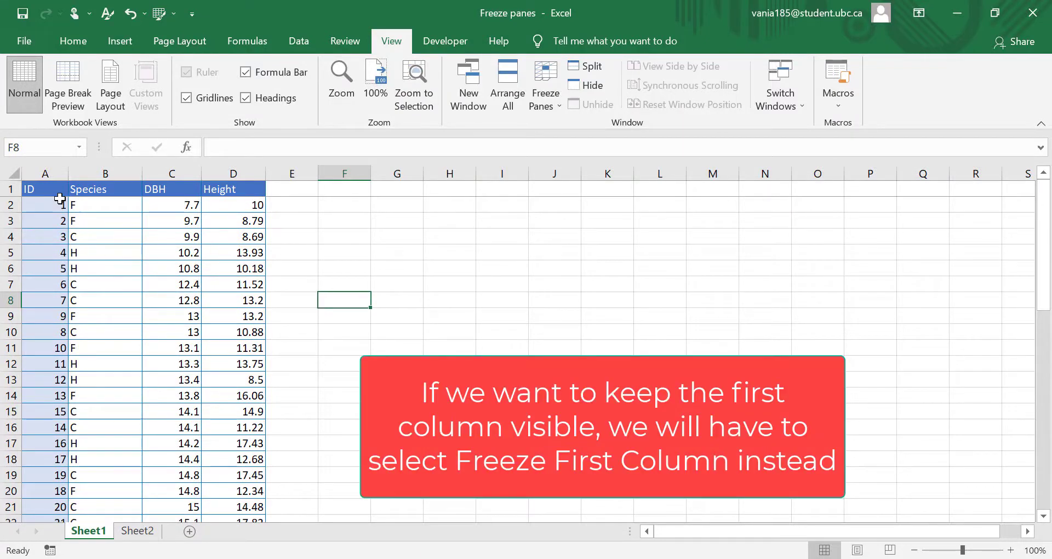
# Step: Switch to Freeze First Column and scroll sideways to confirm the ID column stays put
pyautogui.click(172, 175)
pyautogui.click(57, 175)
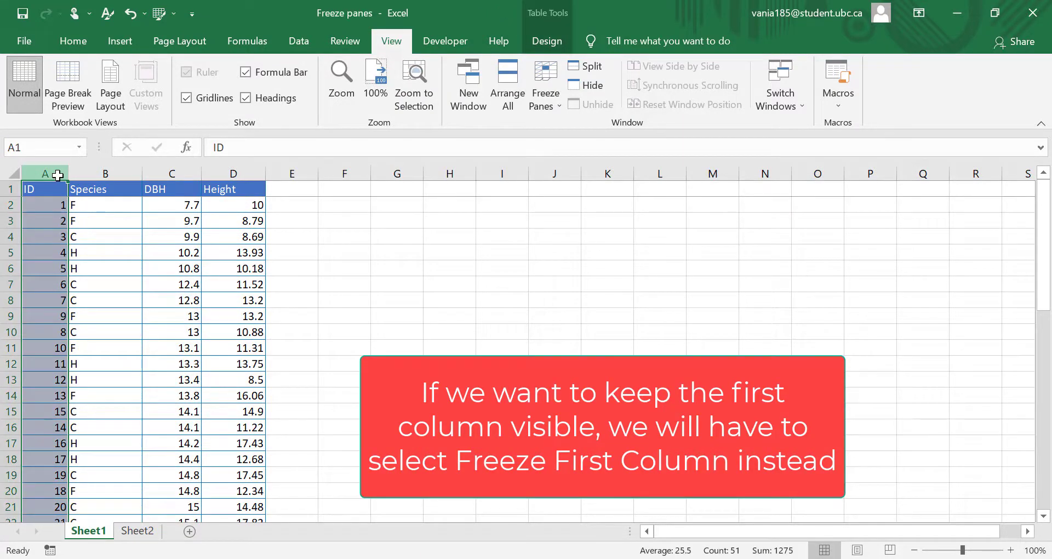
pyautogui.click(229, 222)
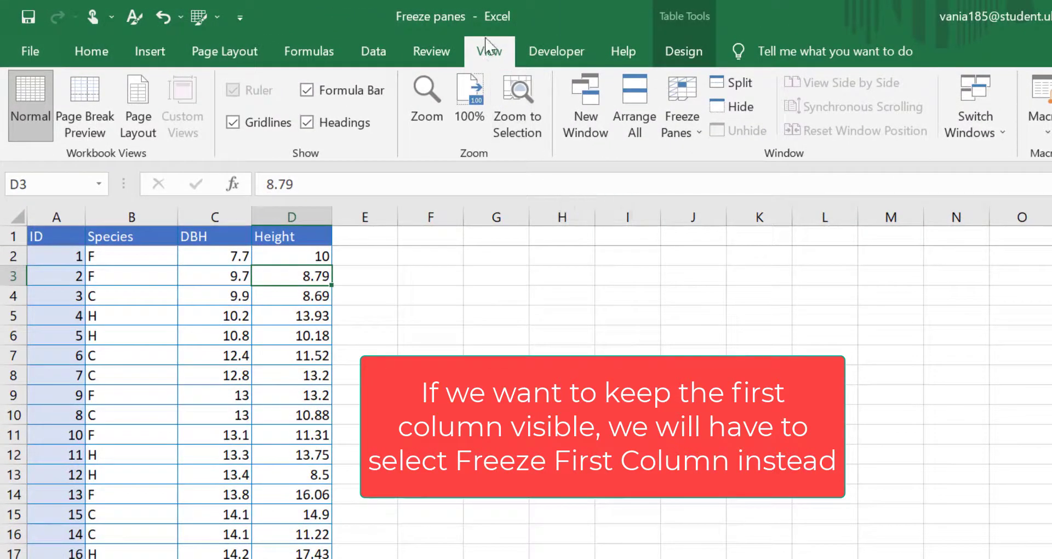
pyautogui.click(693, 123)
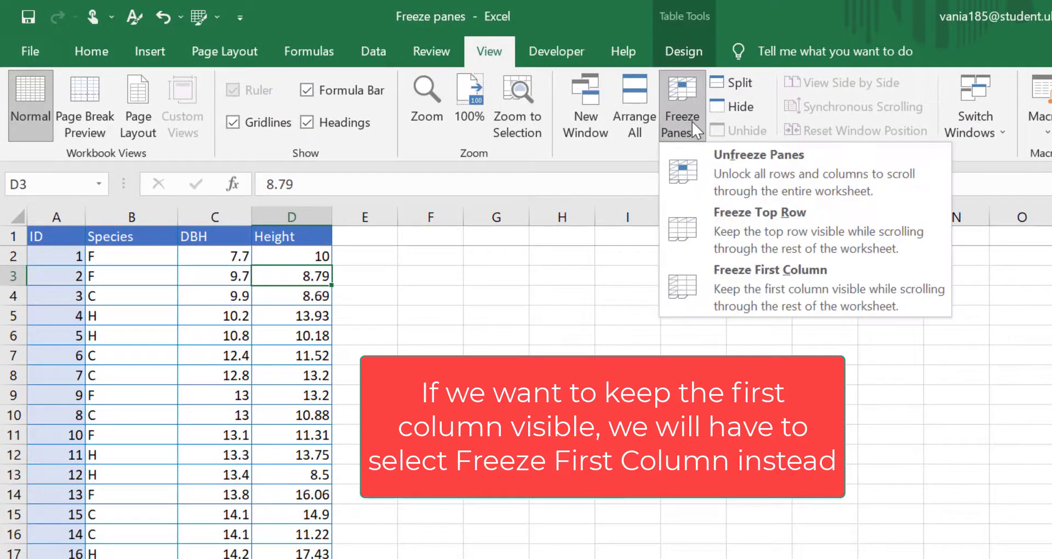
pyautogui.click(726, 292)
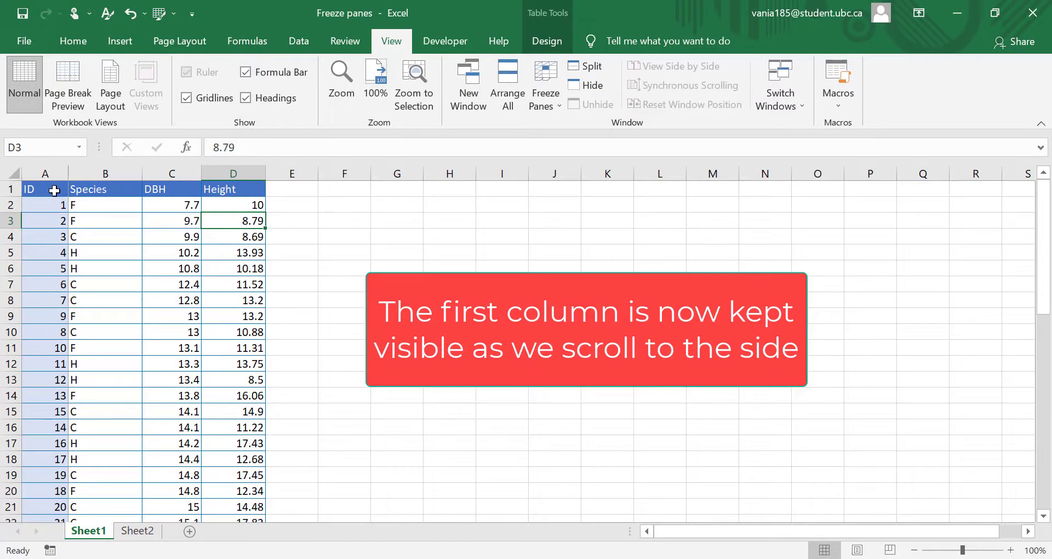
pyautogui.moveTo(723, 524)
pyautogui.mouseDown()
pyautogui.moveTo(763, 527)
pyautogui.moveTo(707, 527)
pyautogui.mouseUp()
# Step: With cell B2 selected, choose Unfreeze Panes to release all frozen rows and columns
pyautogui.click(296, 299)
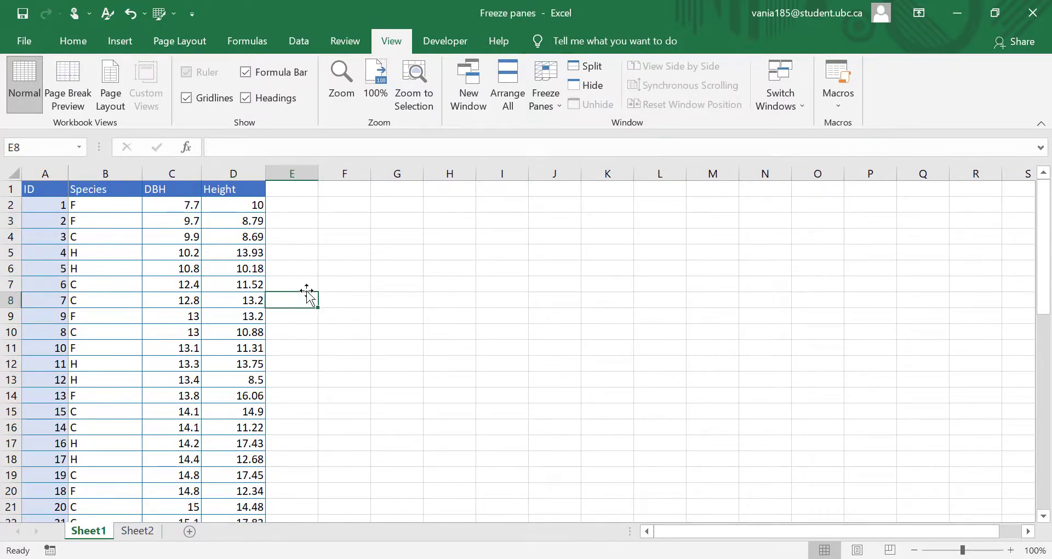
pyautogui.click(548, 104)
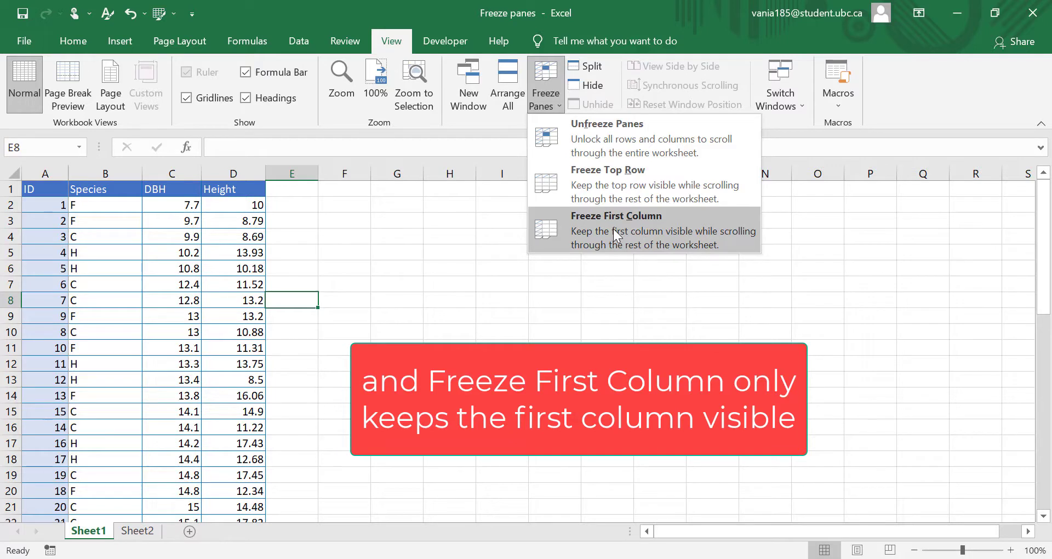
pyautogui.click(131, 215)
pyautogui.click(117, 207)
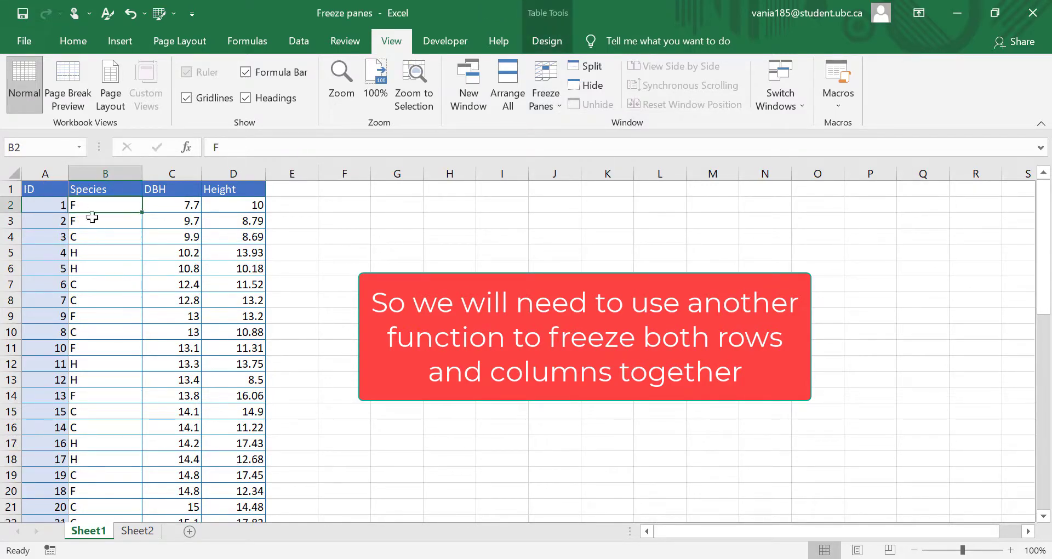
pyautogui.click(539, 106)
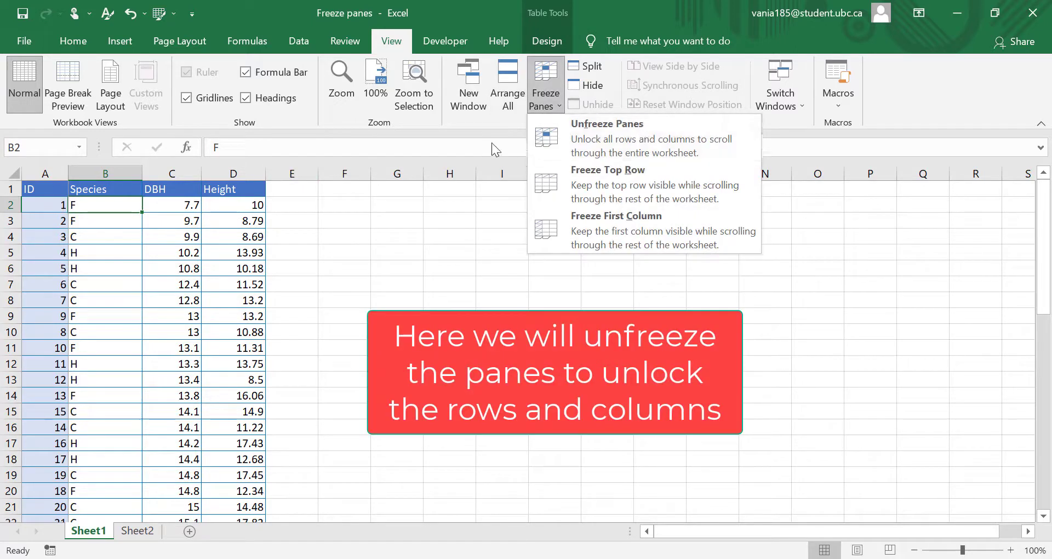
pyautogui.click(594, 136)
pyautogui.click(151, 237)
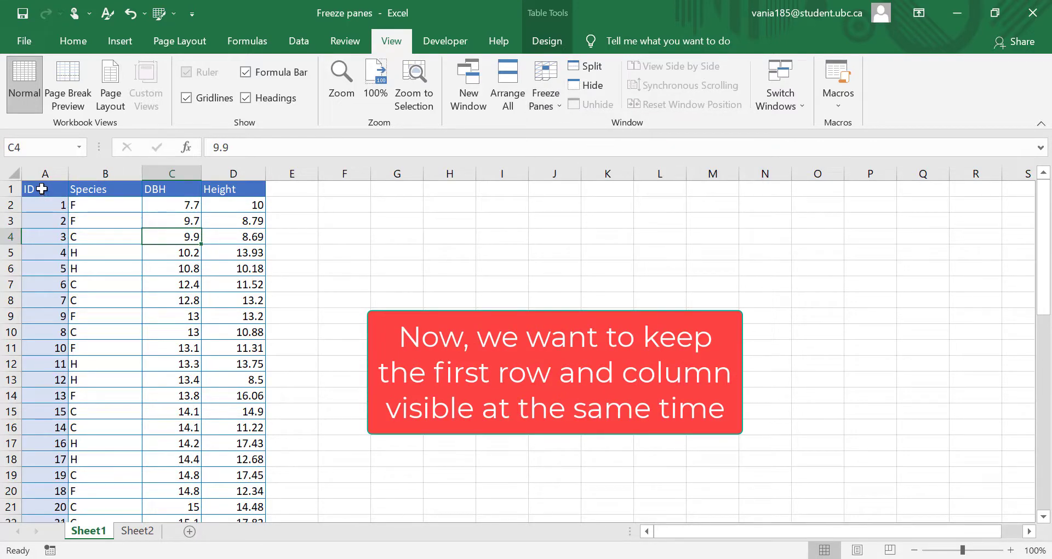
# Step: Highlight row 1, column A, row 2 and column B to show the split, ending on cell B2
pyautogui.moveTo(39, 189); pyautogui.dragTo(225, 196)
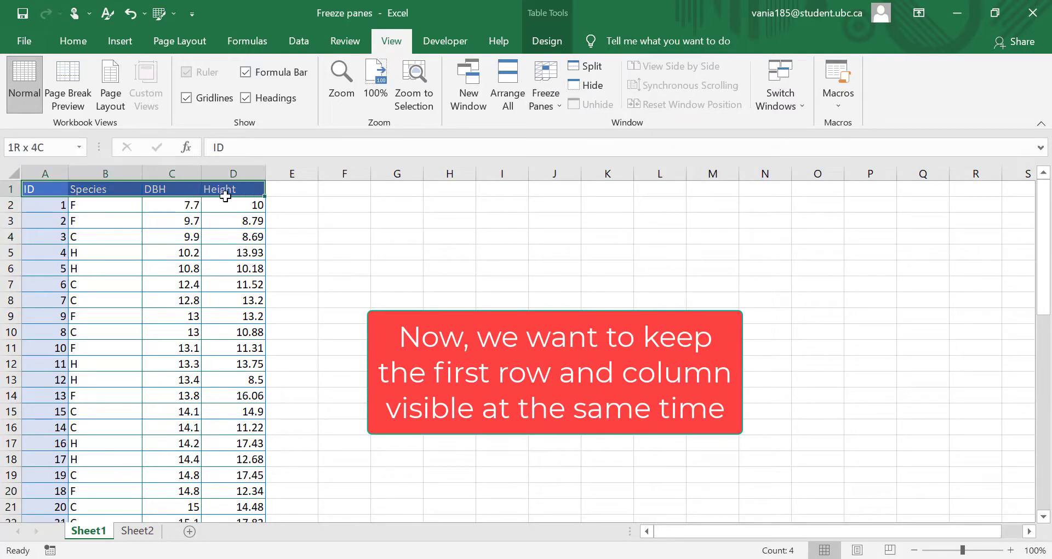
pyautogui.click(50, 171)
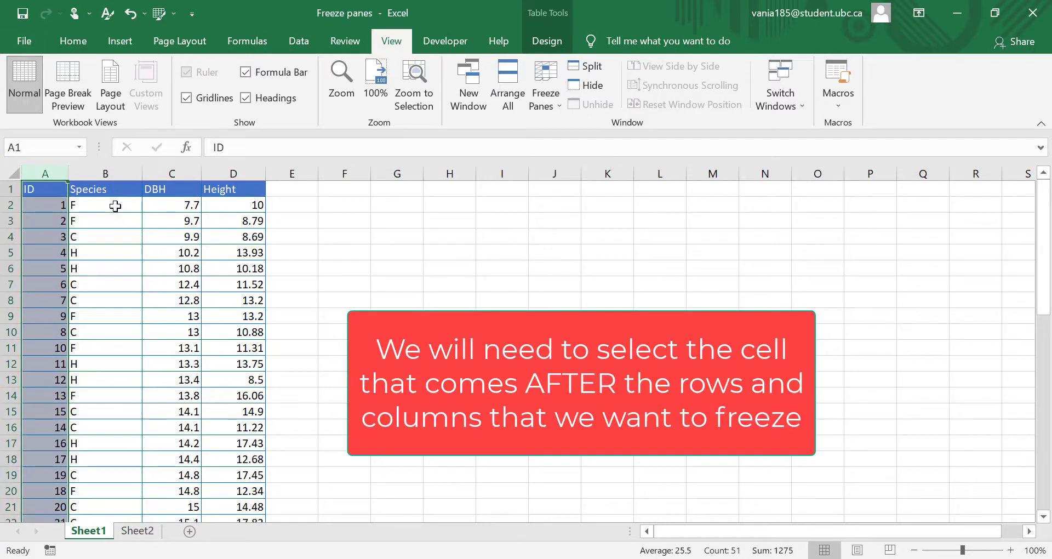
pyautogui.click(115, 206)
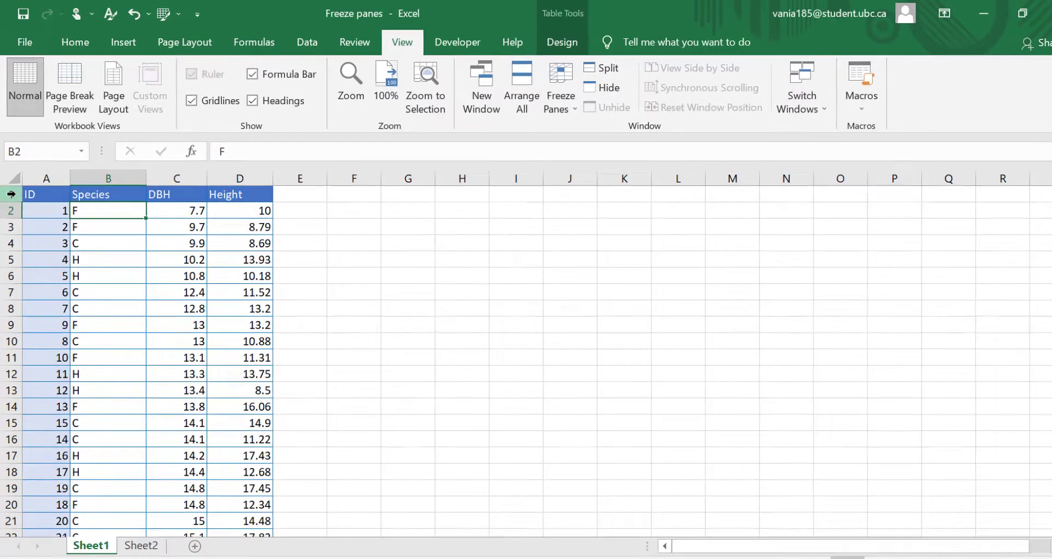
pyautogui.click(11, 189)
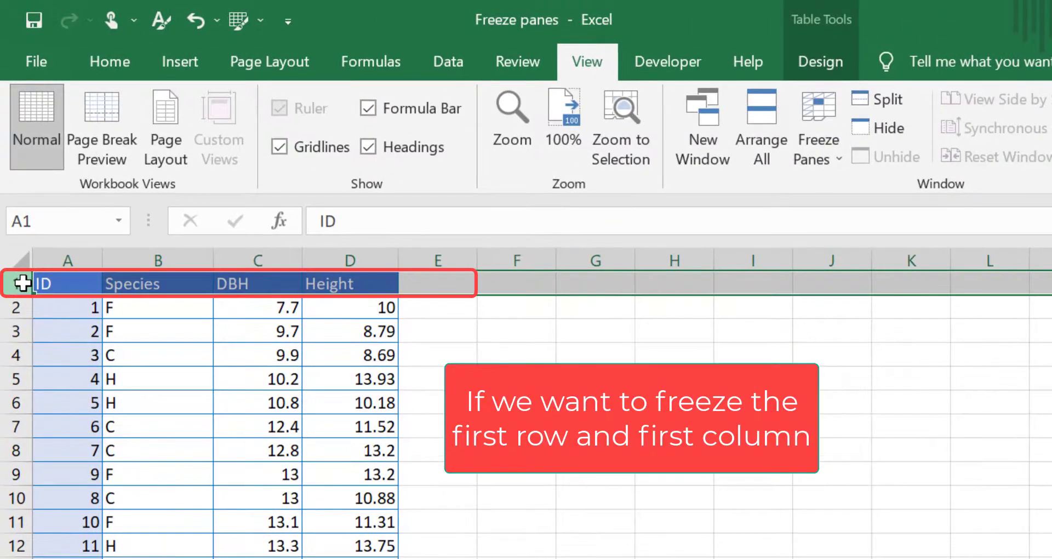
pyautogui.click(73, 261)
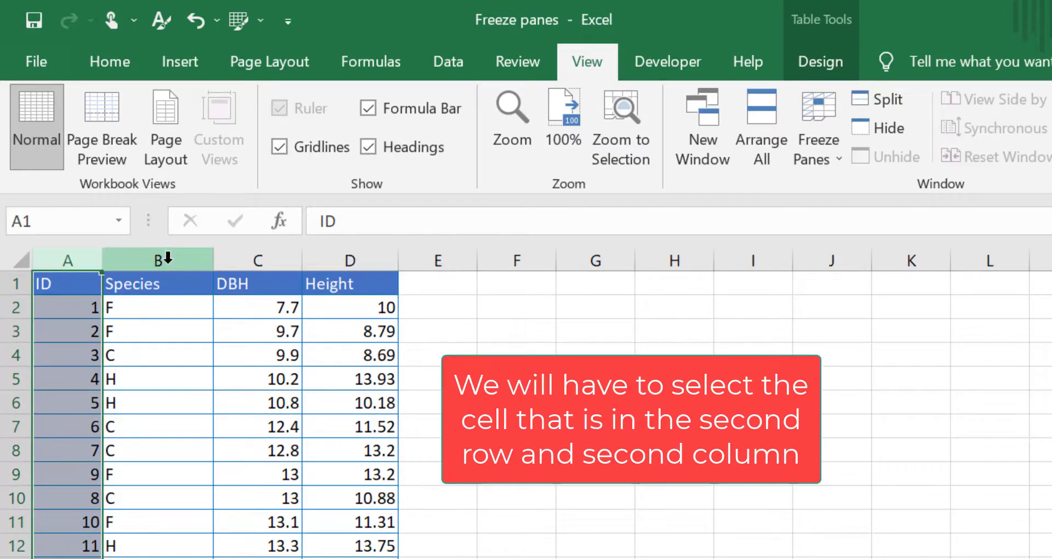
pyautogui.click(15, 307)
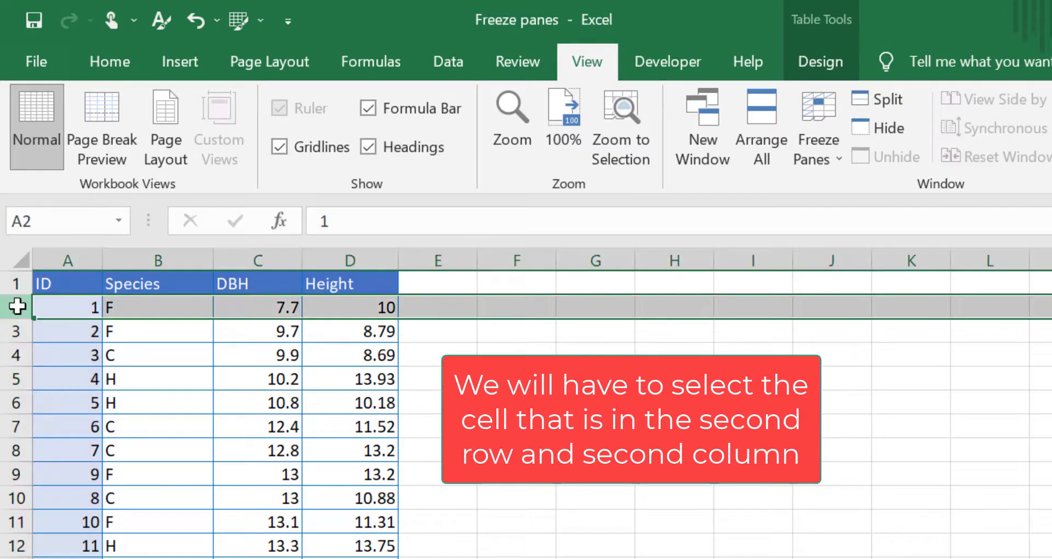
pyautogui.click(158, 261)
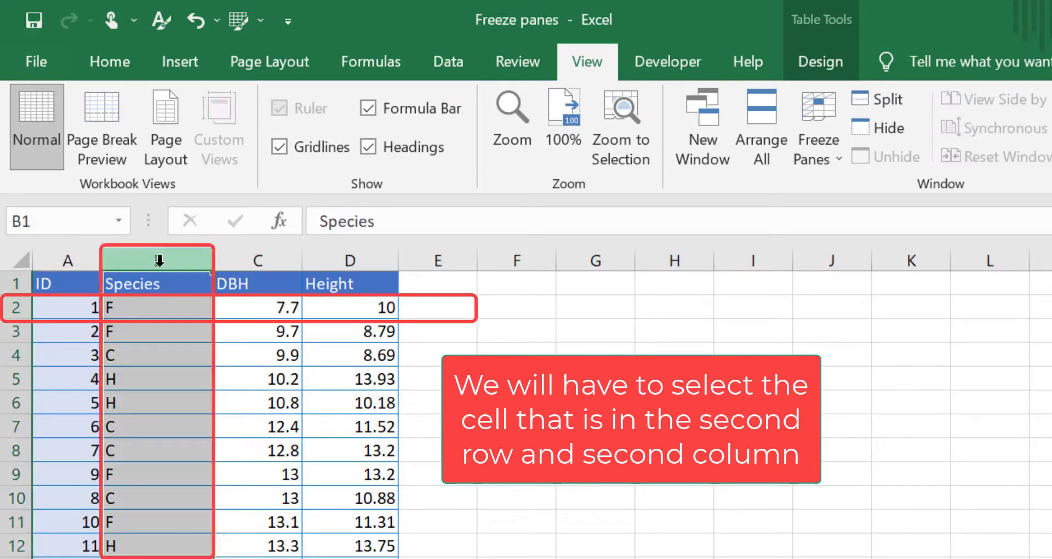
pyautogui.click(146, 307)
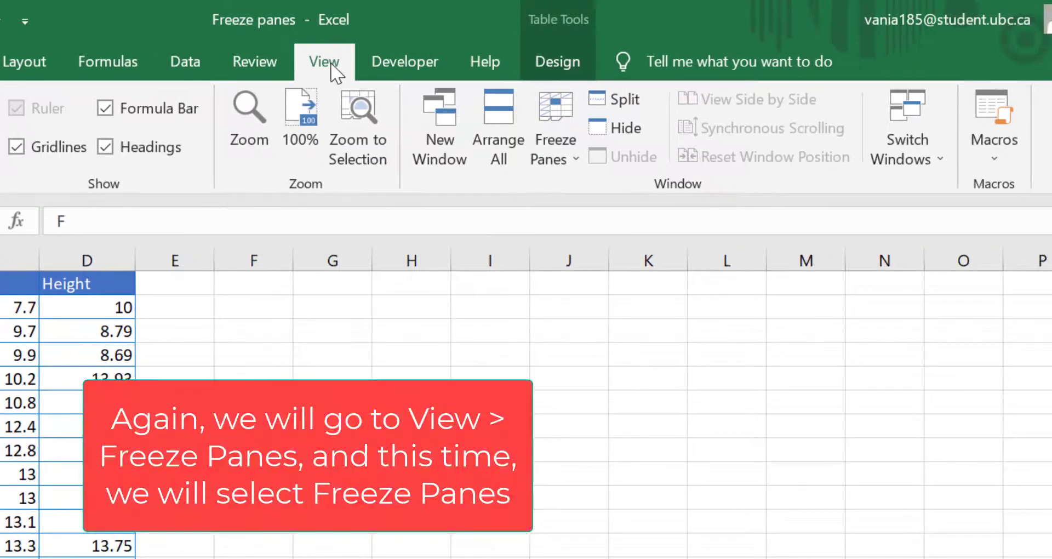
# Step: Freeze panes at B2, then scroll sideways and down to test both frozen areas
pyautogui.click(557, 137)
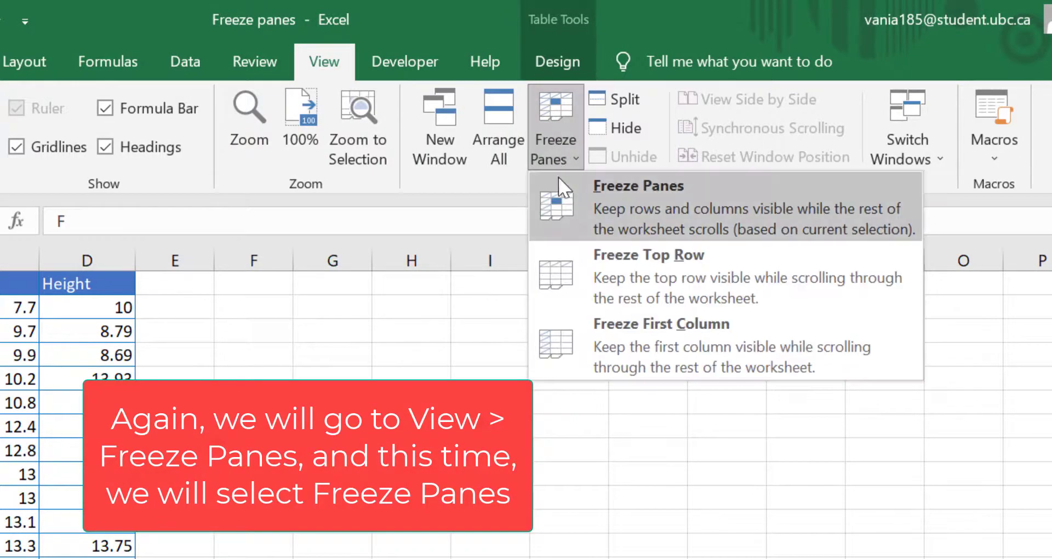
pyautogui.click(653, 206)
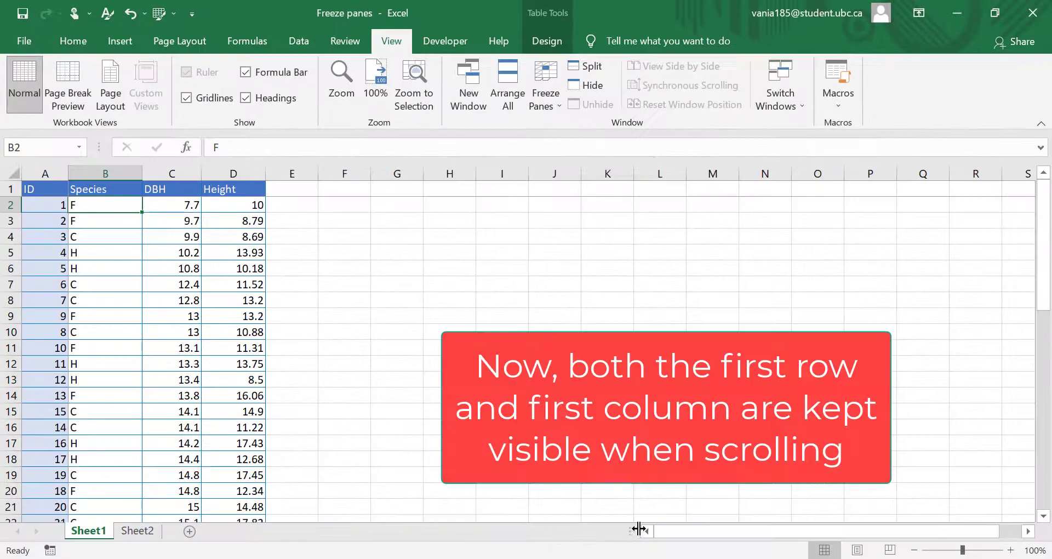
pyautogui.moveTo(671, 534); pyautogui.dragTo(649, 534)
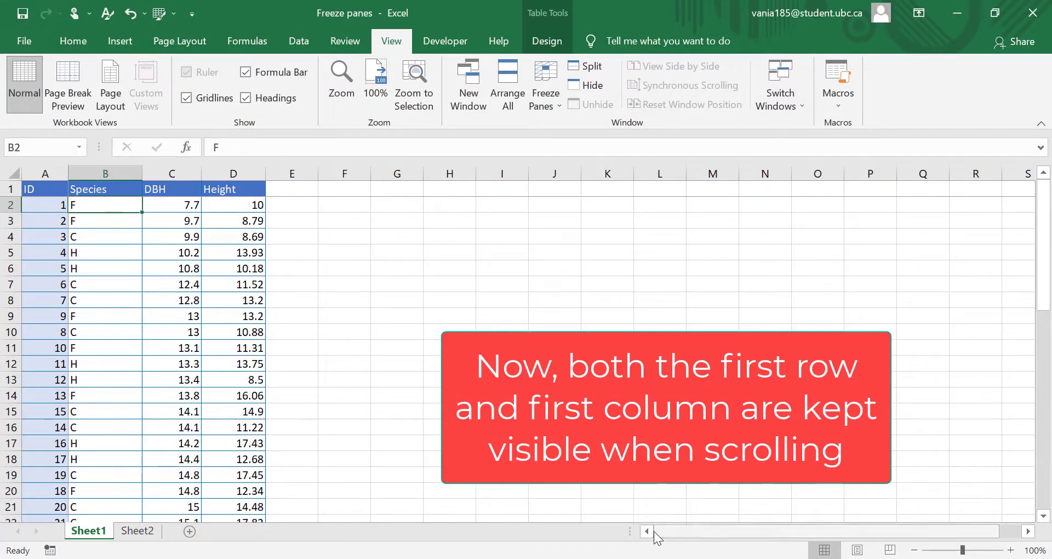
pyautogui.moveTo(1048, 235)
pyautogui.mouseDown()
pyautogui.moveTo(1047, 297)
pyautogui.moveTo(1049, 222)
pyautogui.mouseUp()
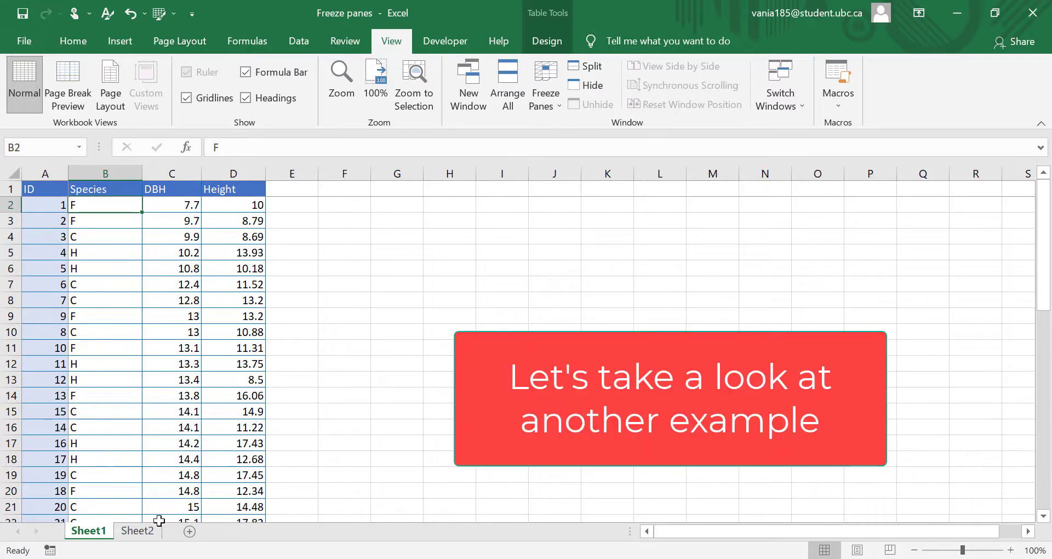
# Step: Go to Sheet2, highlight header rows 1–2 and ID column A, then select B3
pyautogui.click(138, 531)
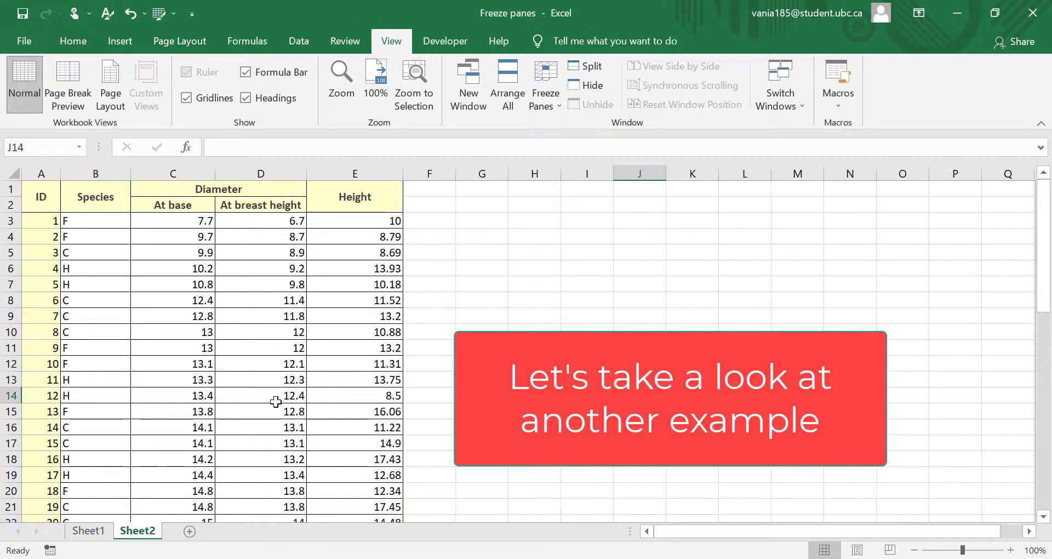
pyautogui.click(9, 189)
pyautogui.moveTo(10, 189); pyautogui.dragTo(14, 207)
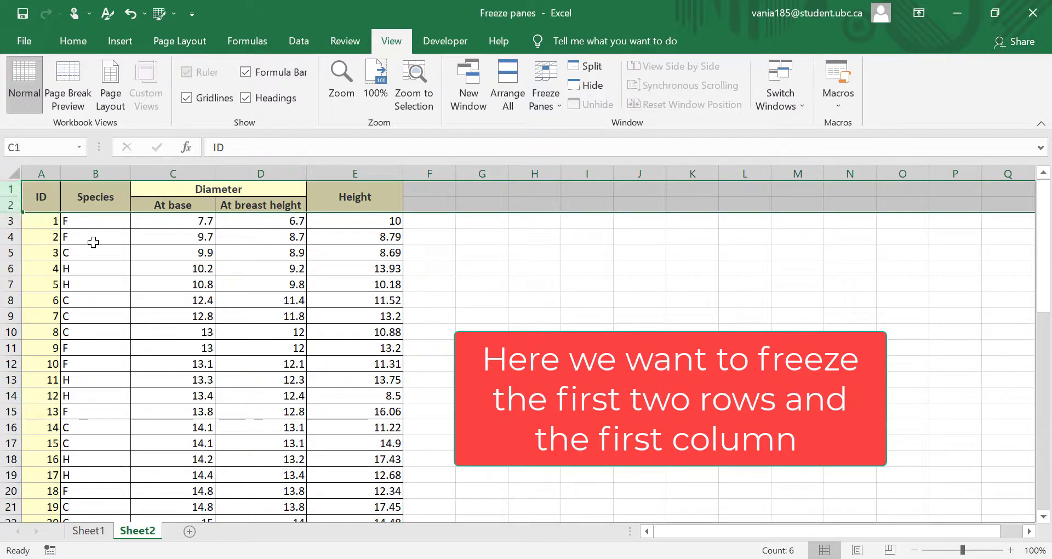
pyautogui.click(49, 169)
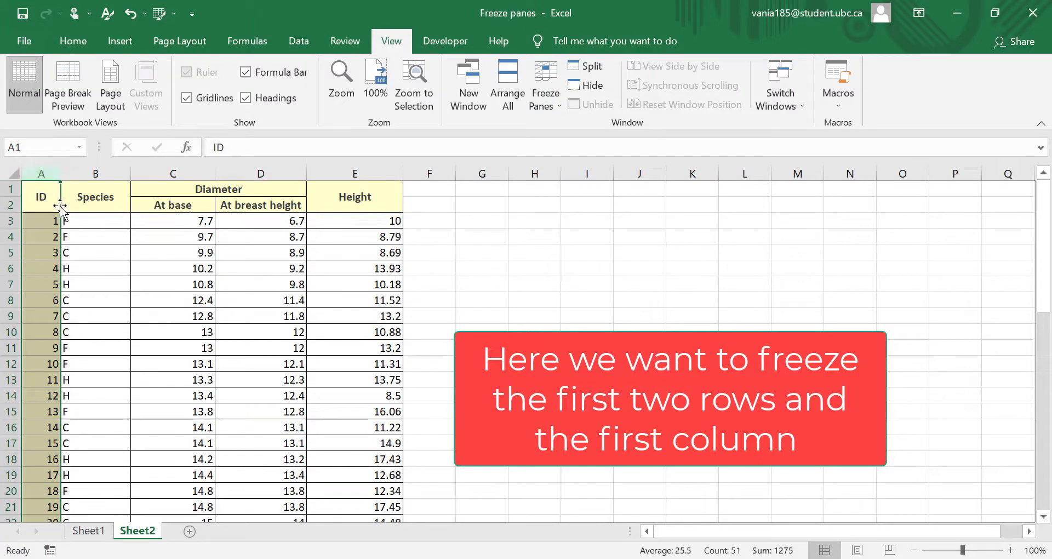
pyautogui.click(80, 221)
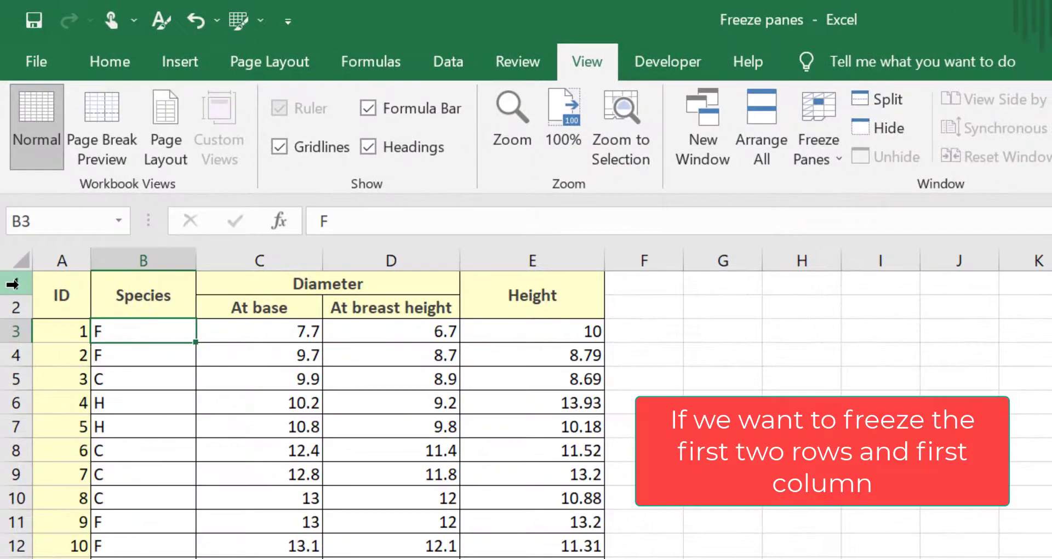
# Step: Highlight rows 1–2, column A, row 3 and column B to mark the split at cell B3
pyautogui.click(8, 188)
pyautogui.moveTo(12, 282); pyautogui.dragTo(18, 308)
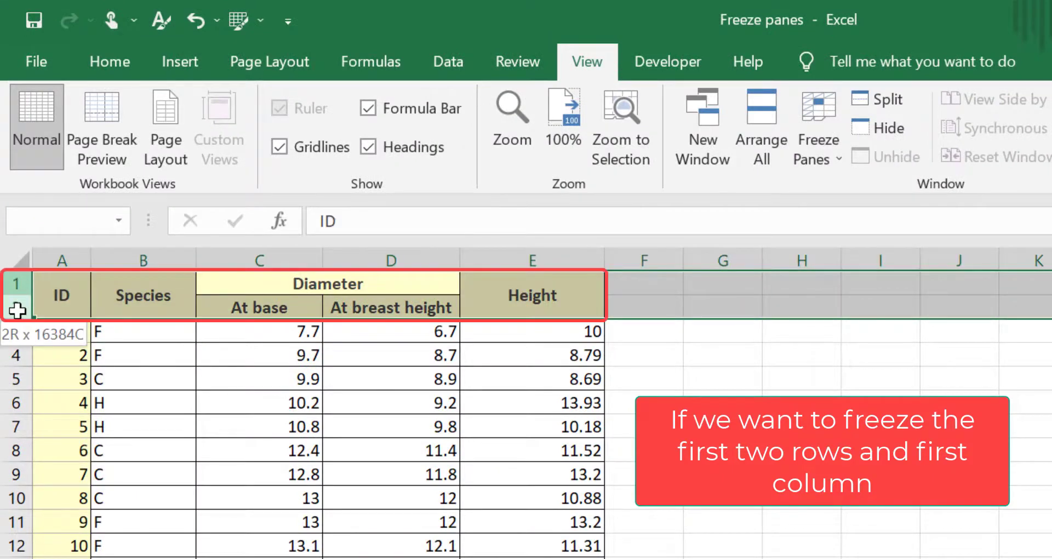
pyautogui.click(71, 260)
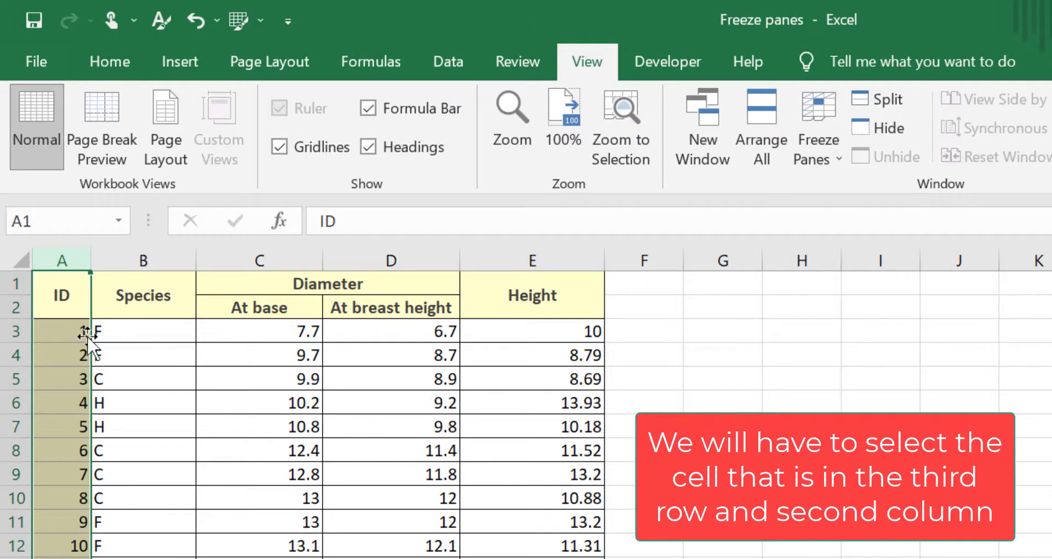
pyautogui.click(7, 331)
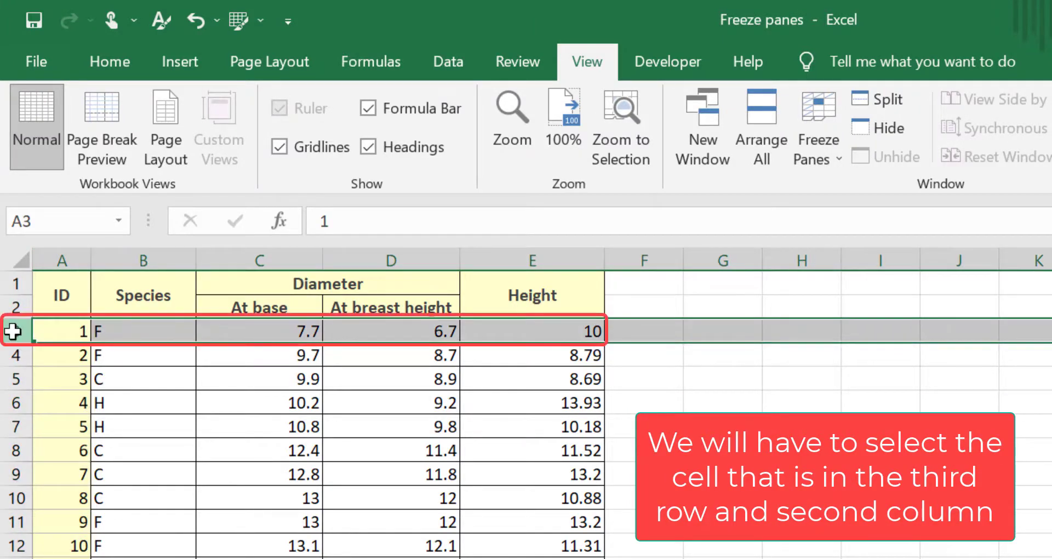
pyautogui.click(143, 257)
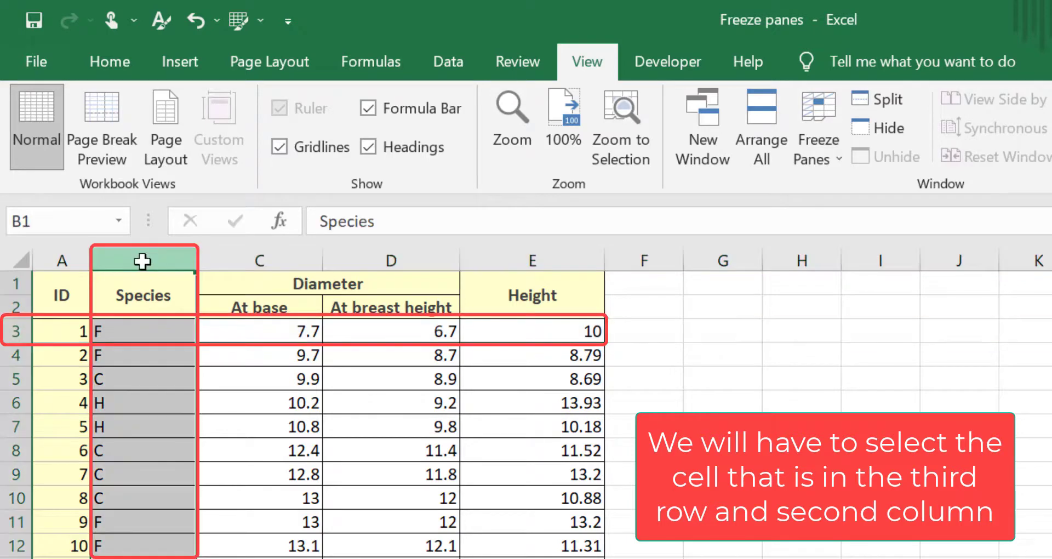
pyautogui.click(131, 329)
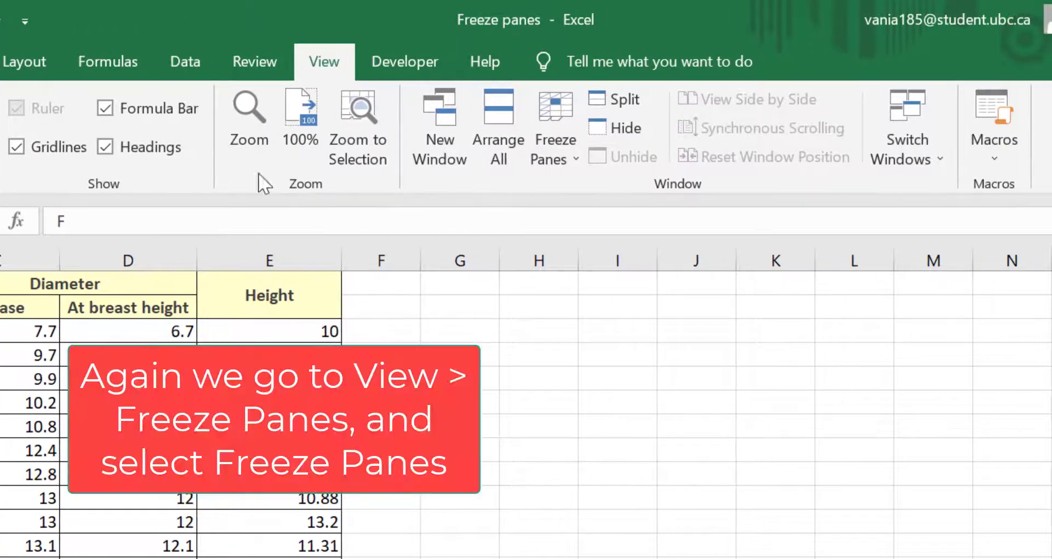
# Step: Freeze panes at B3 on Sheet2 and drag both scrollbars to check the frozen headers and ID column
pyautogui.click(550, 142)
pyautogui.click(611, 220)
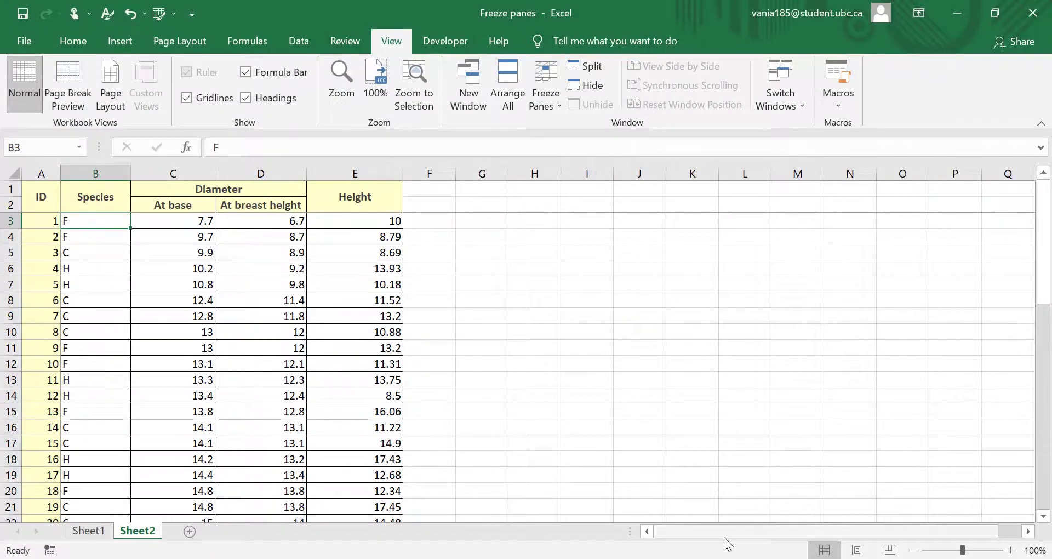
pyautogui.moveTo(724, 537); pyautogui.dragTo(633, 536)
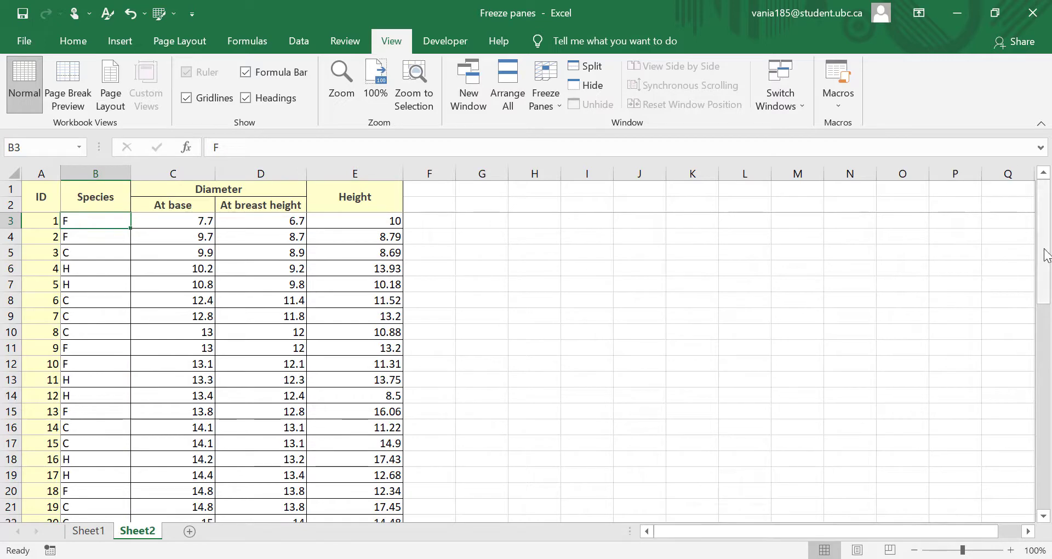
pyautogui.moveTo(1047, 233); pyautogui.dragTo(1047, 262)
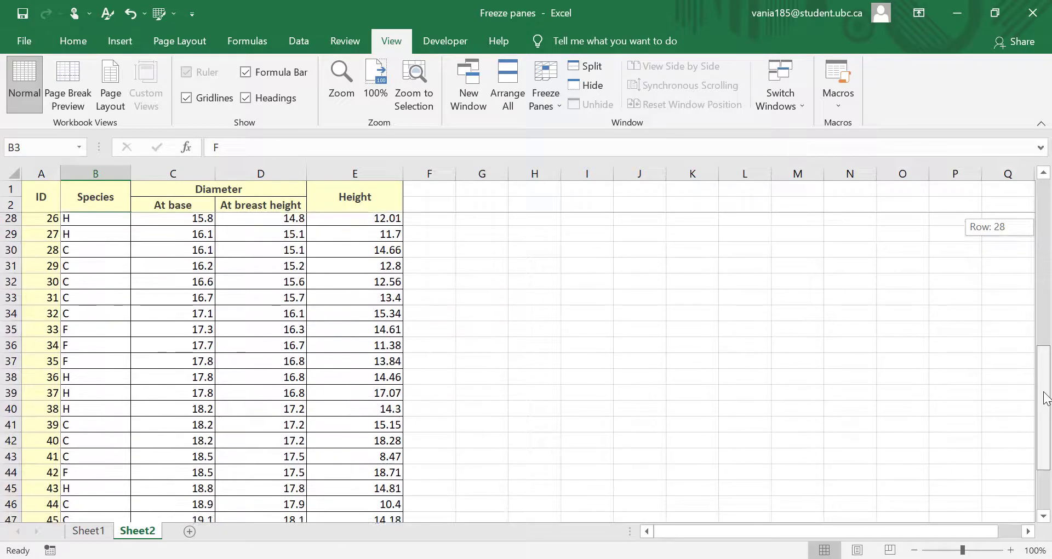
pyautogui.moveTo(1045, 262); pyautogui.dragTo(1043, 231)
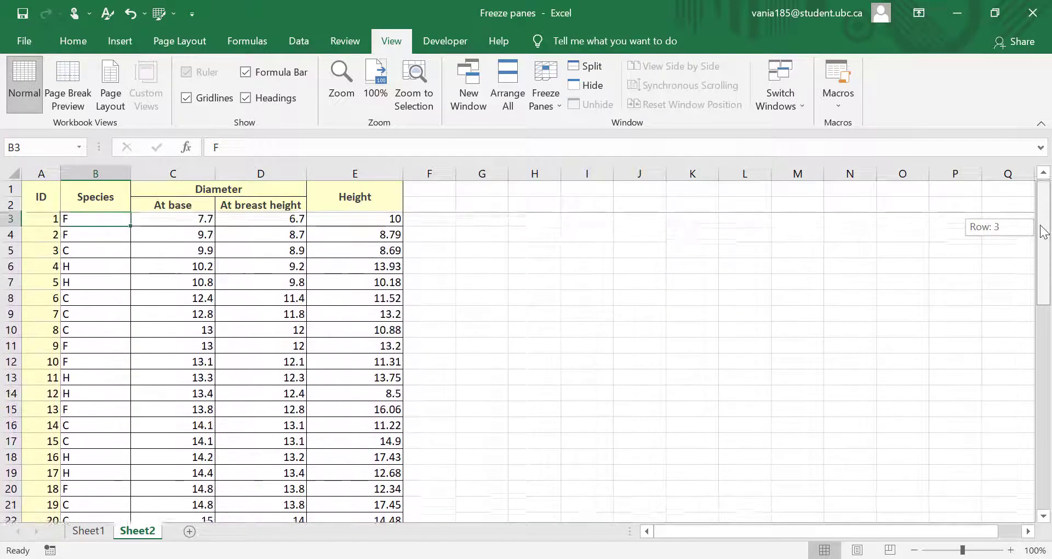